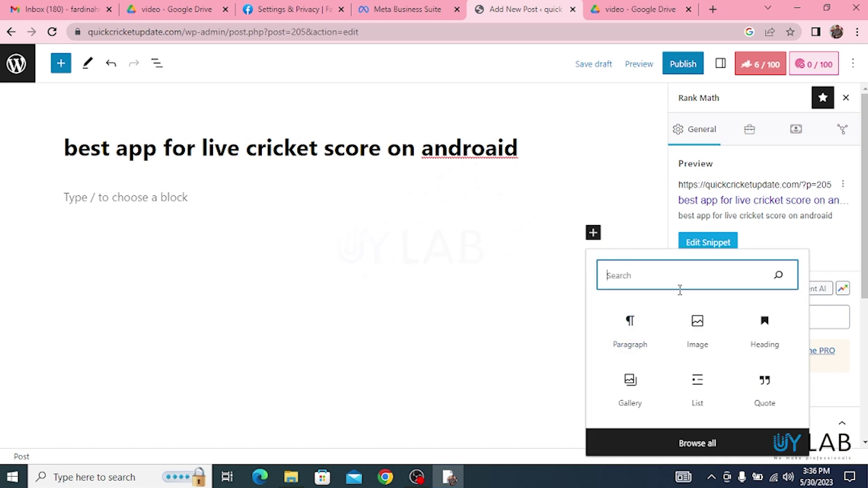
- Add a Heading block below the post title and fill it with a copy of the title, "best app for live cricket score on androaid"
click(770, 345)
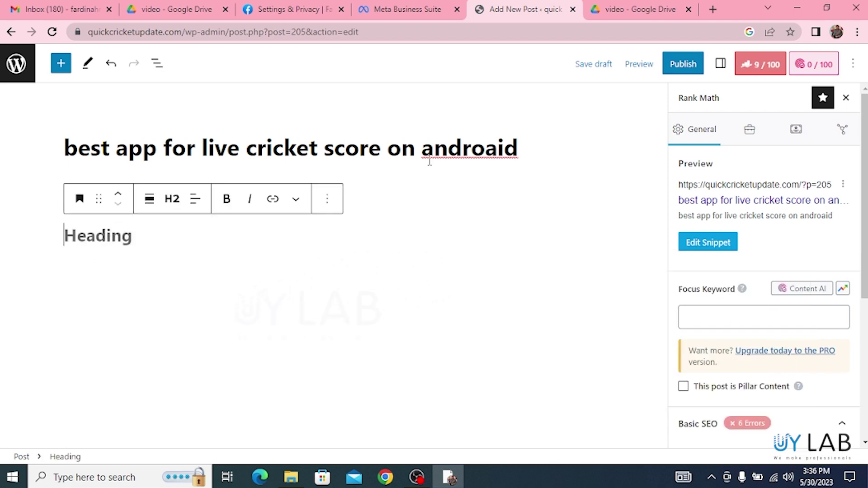
drag(518, 148, 63, 149)
click(77, 145)
triple_click(77, 146)
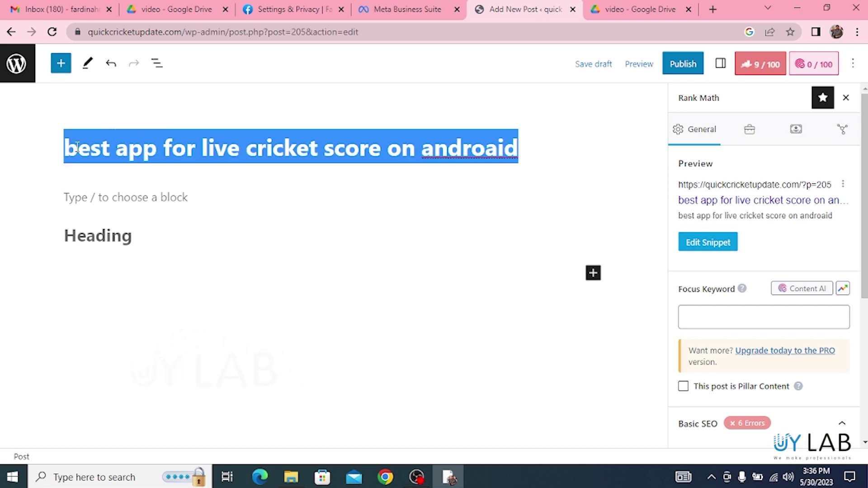
right_click(77, 145)
click(105, 194)
right_click(91, 244)
click(114, 346)
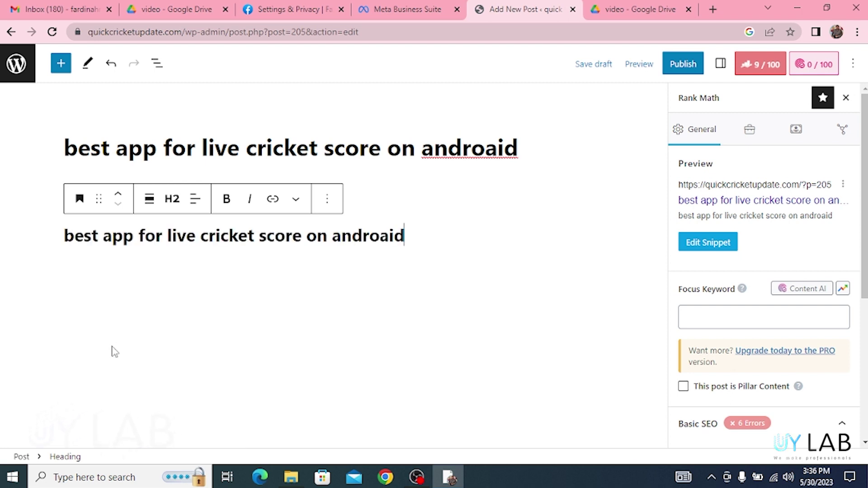
- Add a second, empty Heading block below the first one and set its level to H3
click(188, 148)
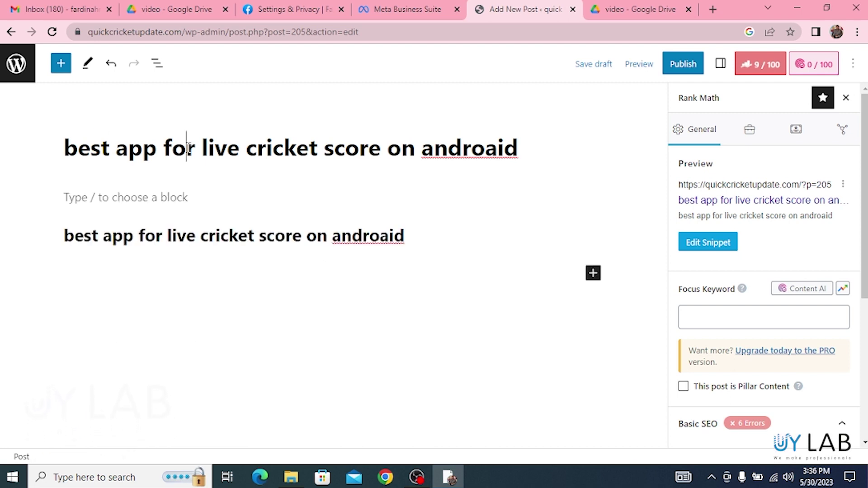
click(307, 240)
click(596, 276)
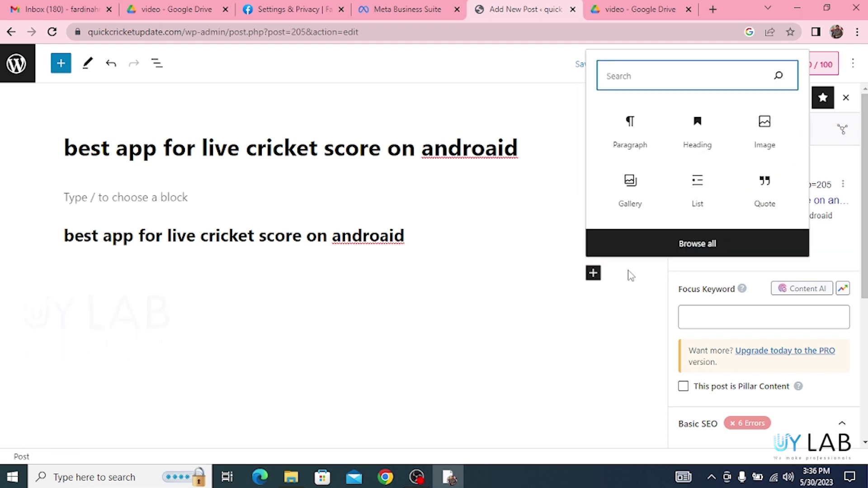
click(697, 150)
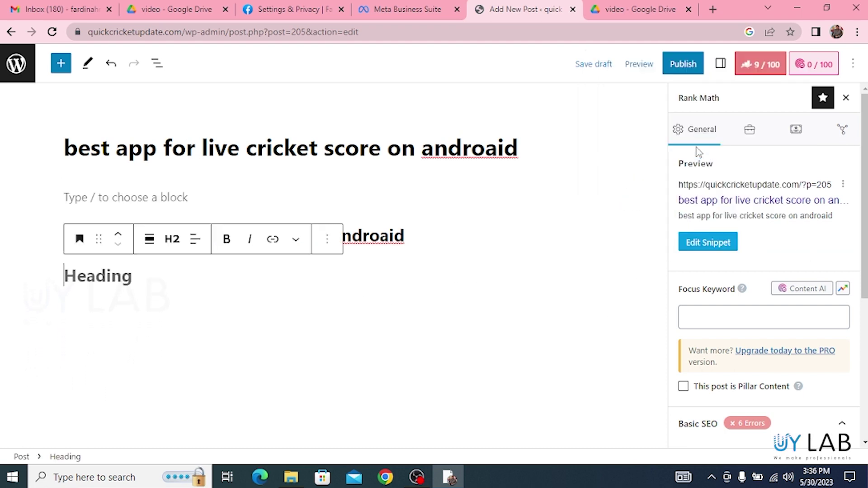
click(176, 241)
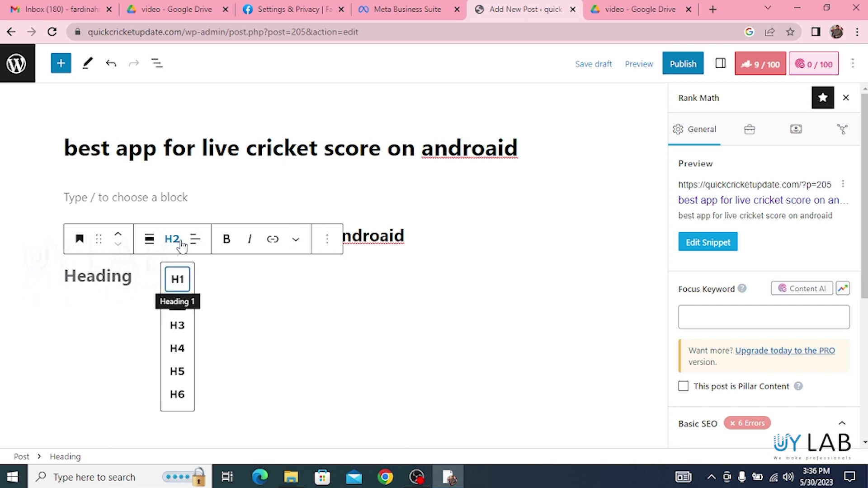
click(177, 325)
click(74, 268)
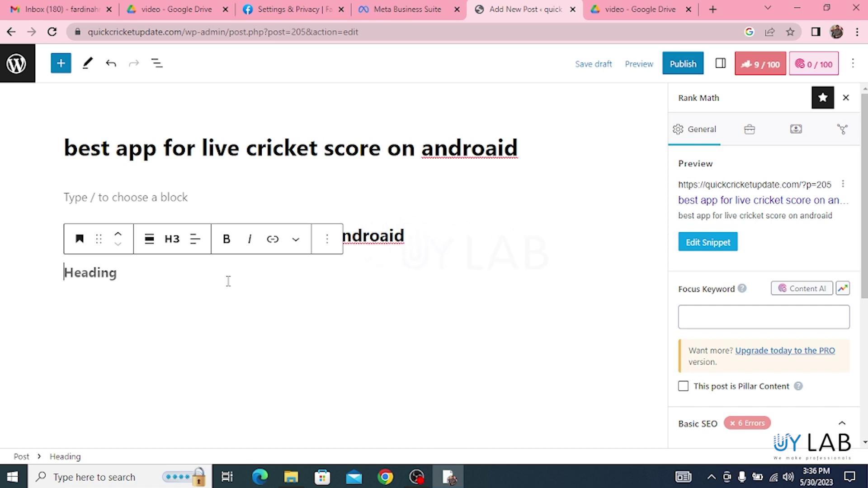
click(424, 233)
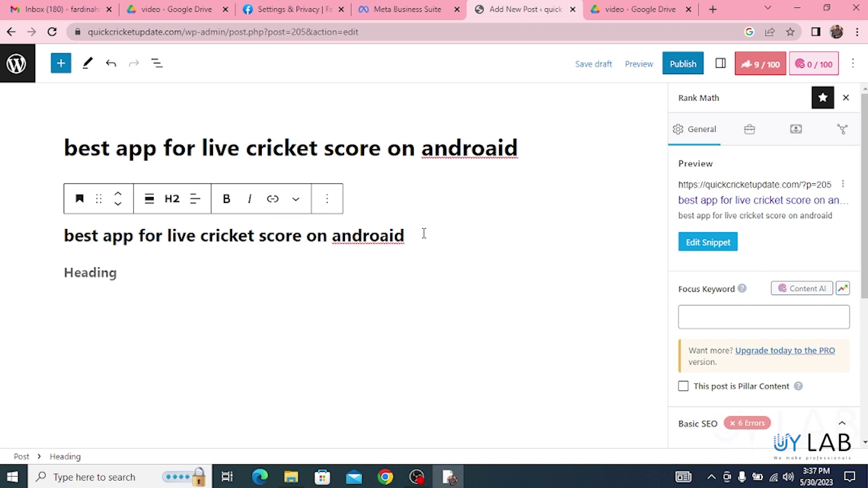
click(148, 272)
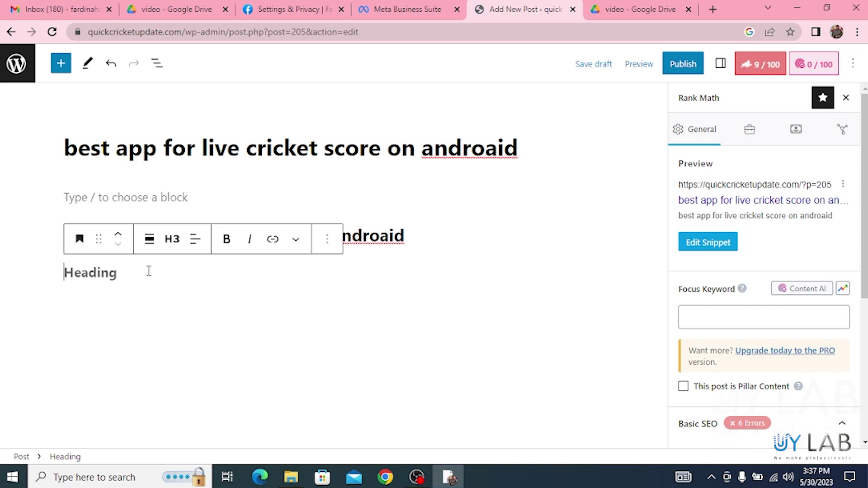
- Insert a Gallery block below the H3 heading and open the media library for it
click(400, 346)
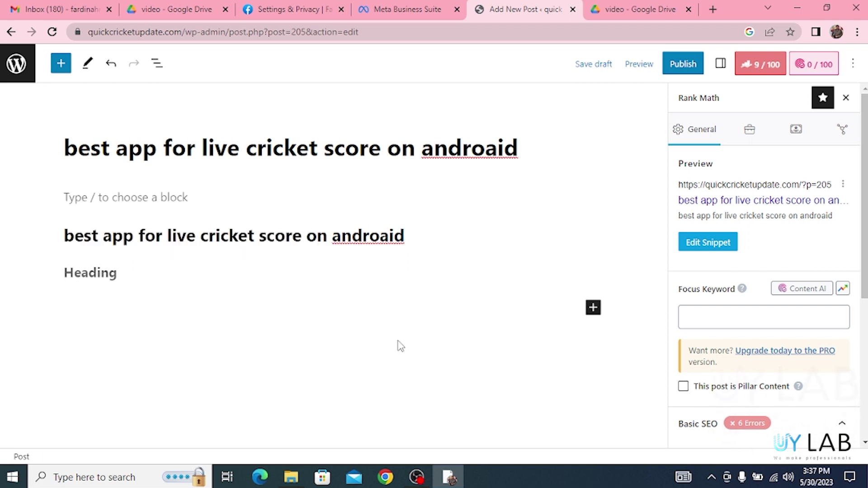
click(593, 309)
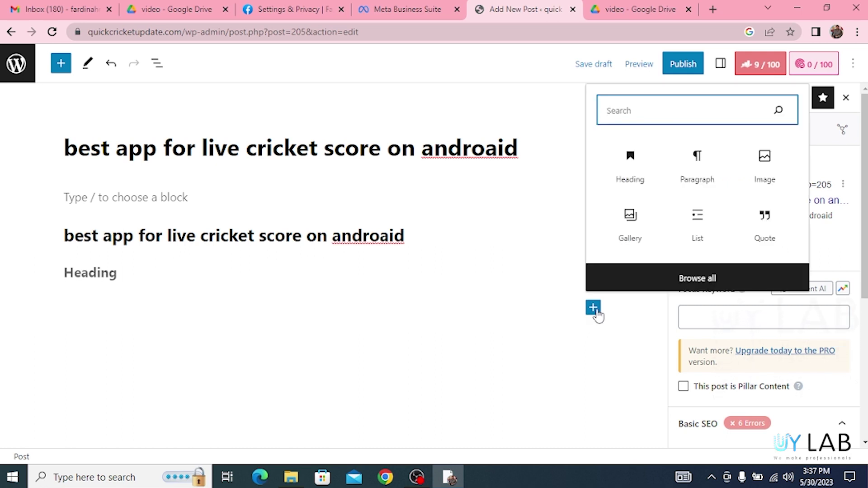
click(637, 239)
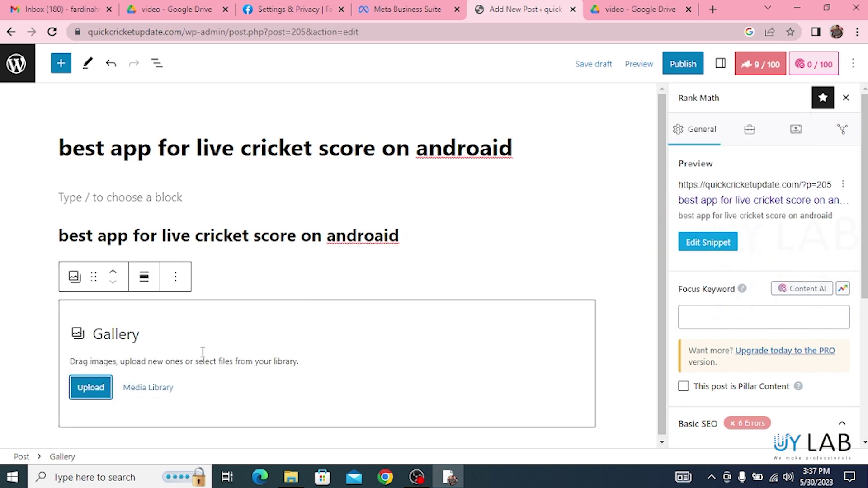
click(135, 393)
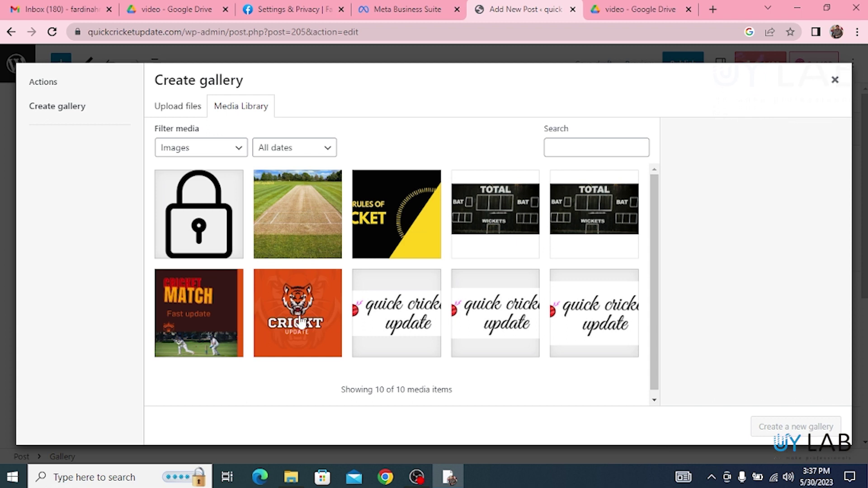
- Select the "5 Basic Rules of Cricket" image and examine its attachment details, especially the alt text, title, caption and description
click(373, 245)
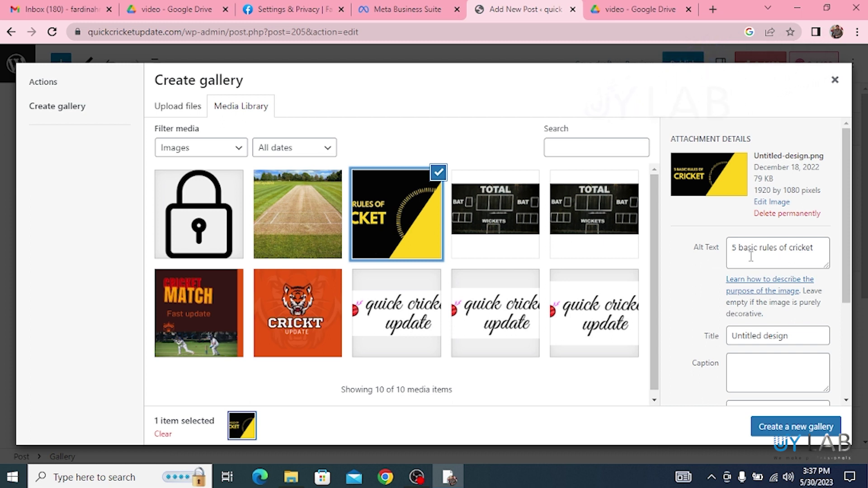
scroll(749, 259, down, 3)
click(745, 209)
scroll(745, 211, up, 3)
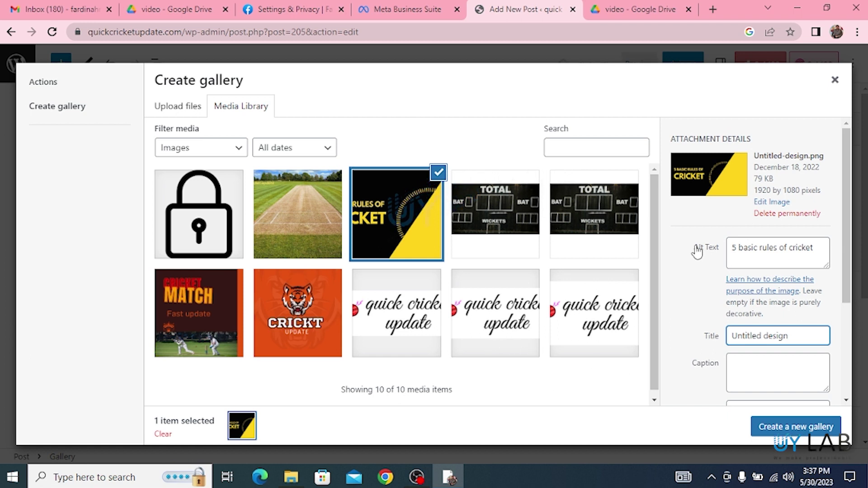
click(730, 249)
drag(730, 249, 814, 249)
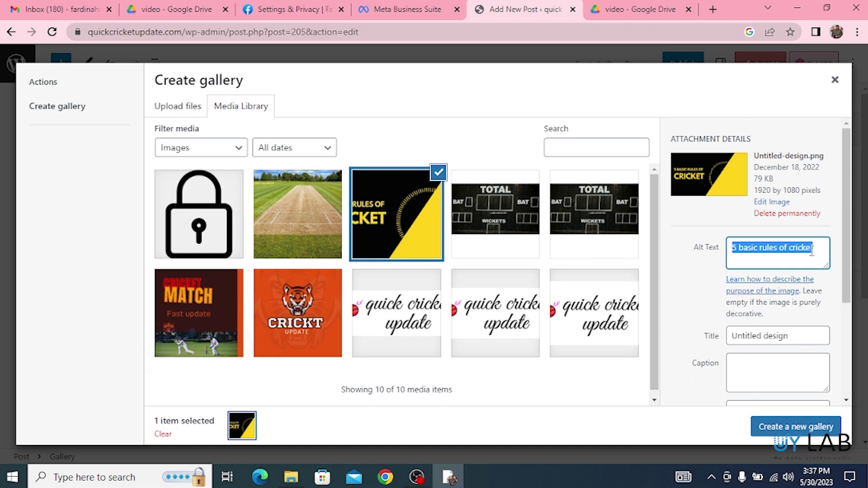
click(816, 250)
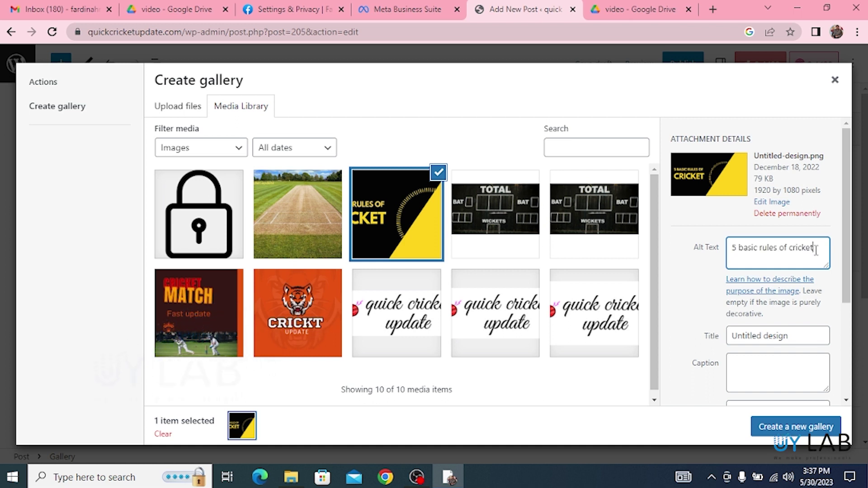
scroll(817, 250, down, 3)
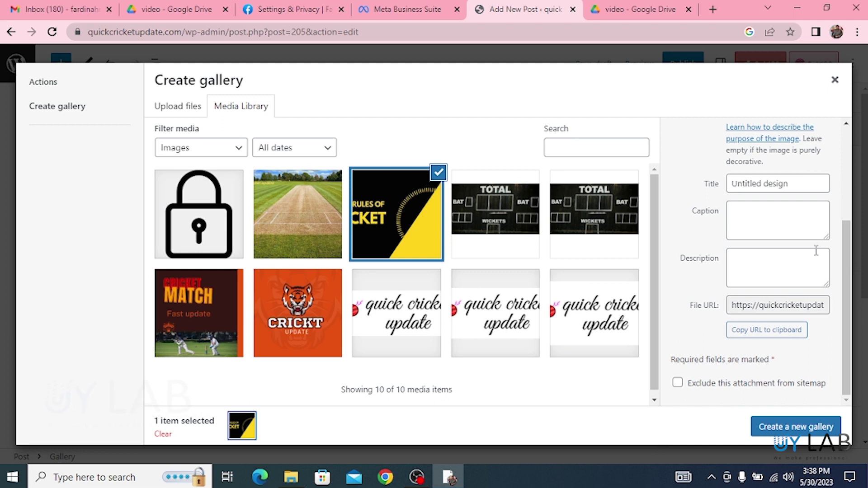
scroll(816, 250, up, 3)
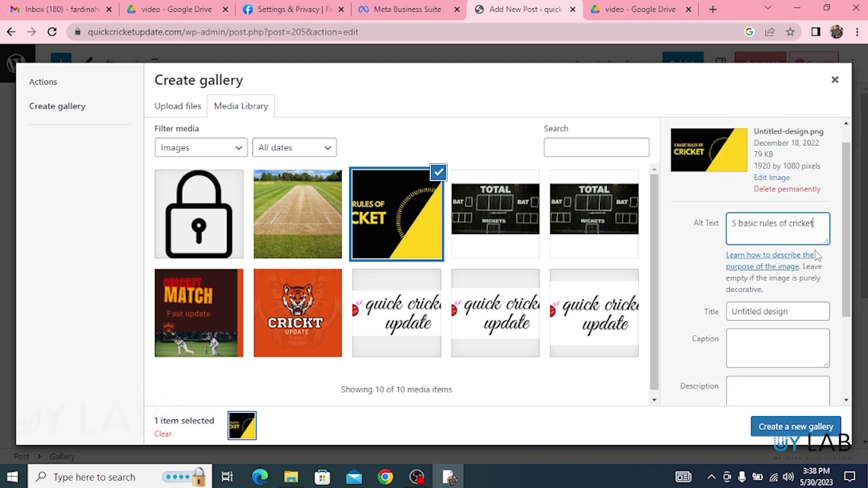
drag(814, 223, 724, 222)
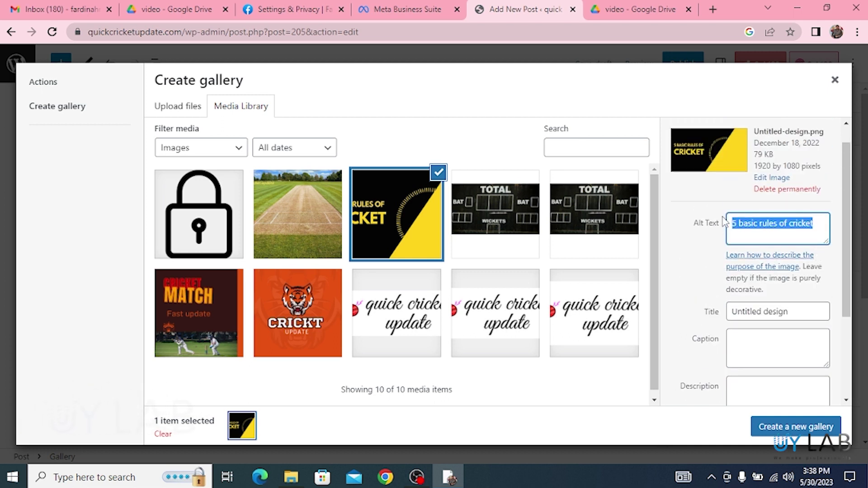
click(776, 228)
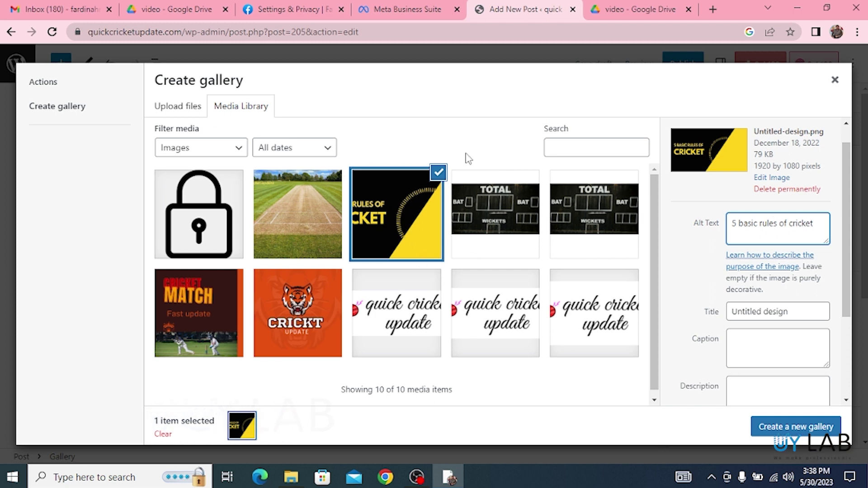
drag(688, 226, 705, 226)
click(713, 238)
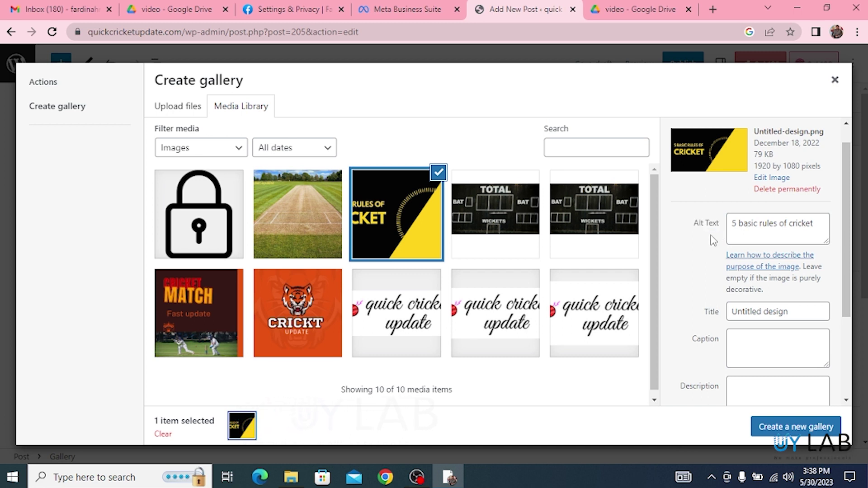
scroll(711, 237, down, 5)
scroll(711, 237, up, 5)
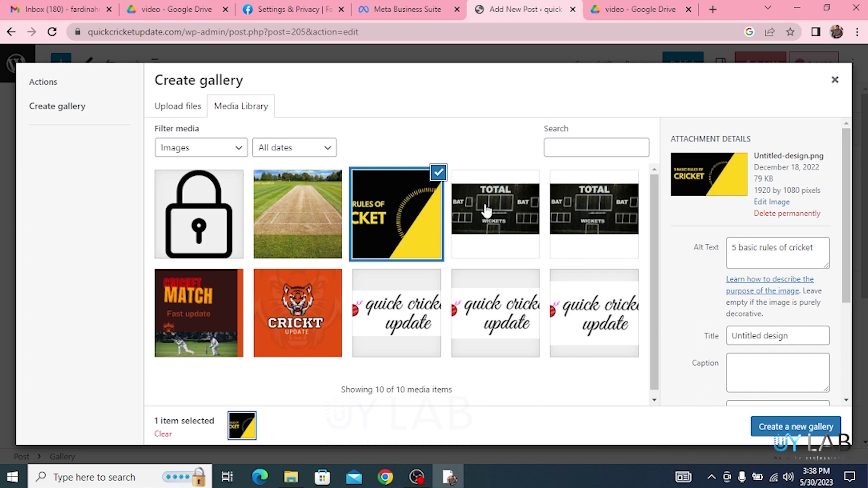
scroll(392, 222, down, 1)
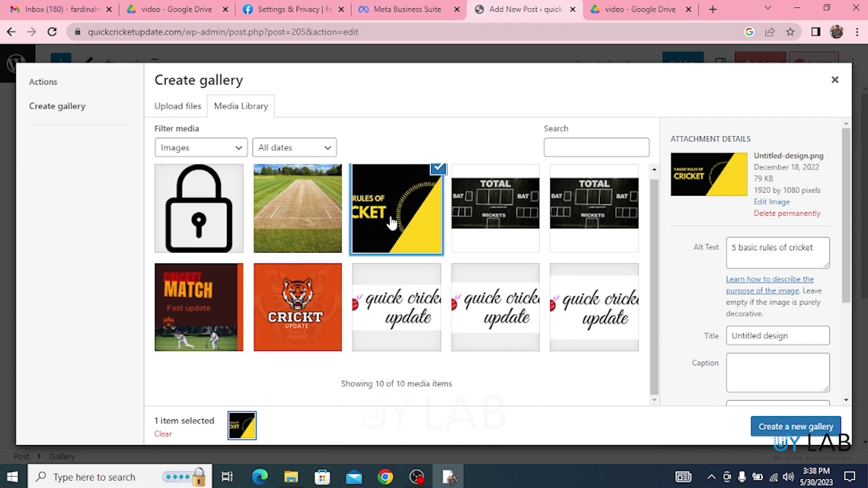
- Create a gallery from the selected "5 Basic Rules of Cricket" image and insert it into the post
click(834, 427)
click(808, 428)
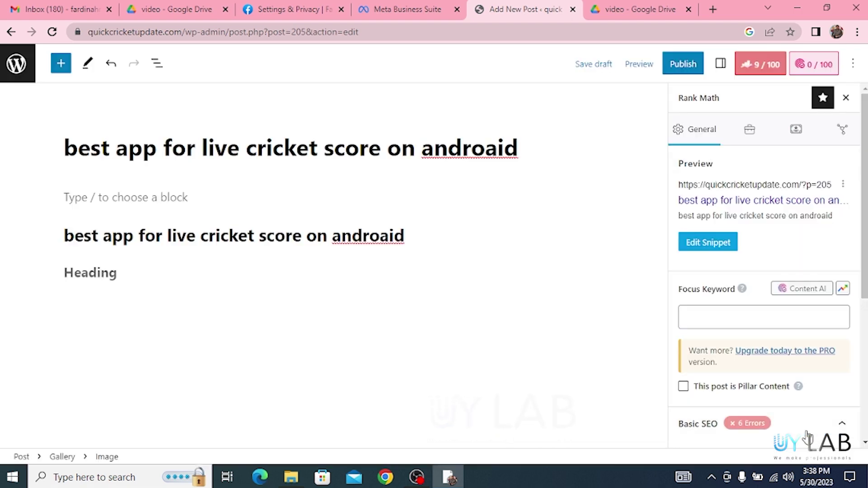
scroll(474, 387, down, 5)
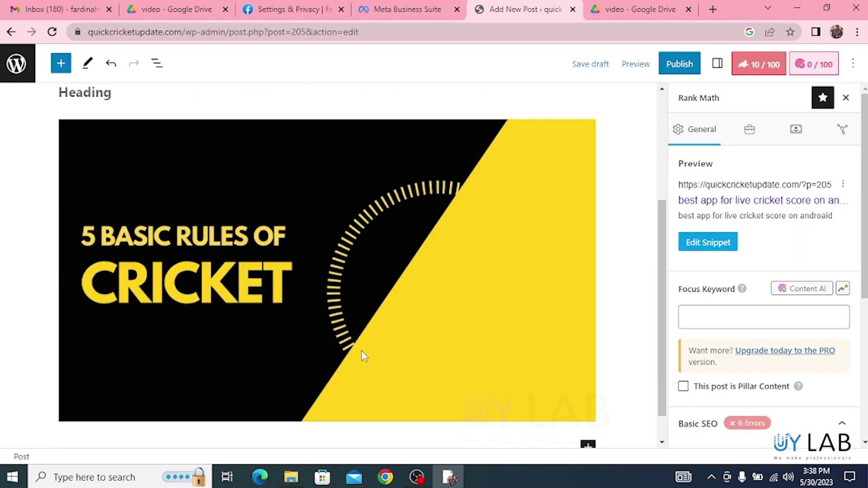
- Remove the "5 Basic Rules of Cricket" image from the gallery, keeping the empty Gallery block
click(362, 352)
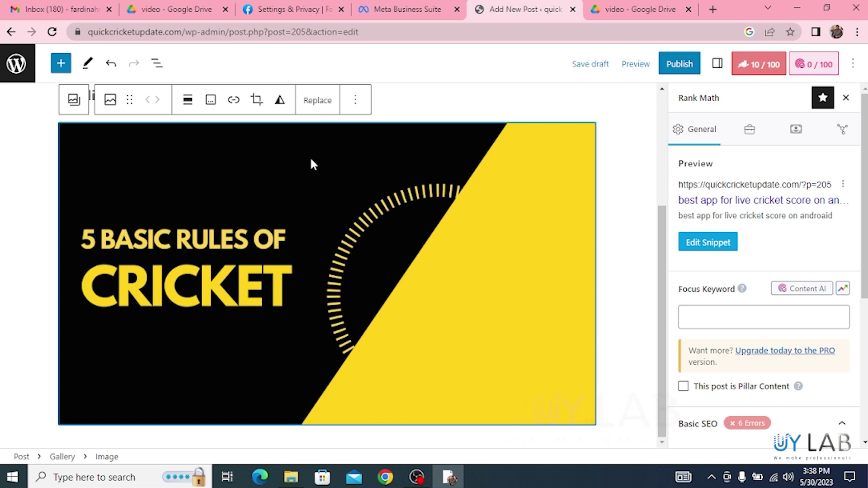
click(354, 110)
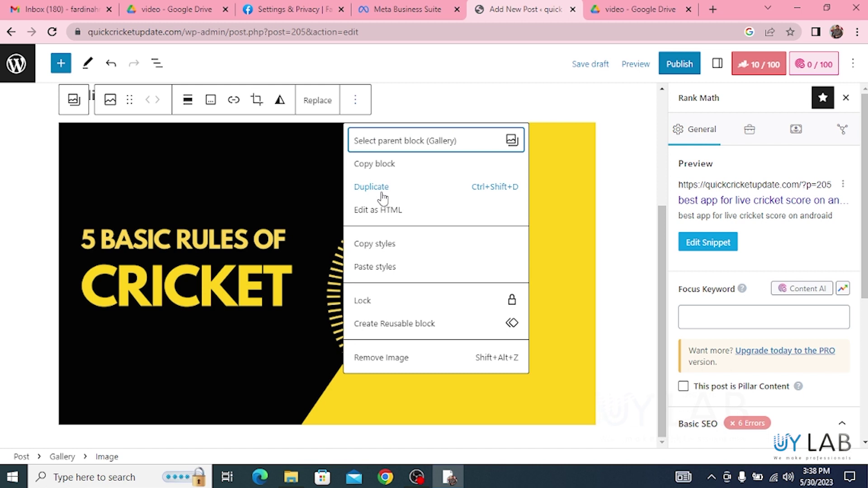
click(391, 358)
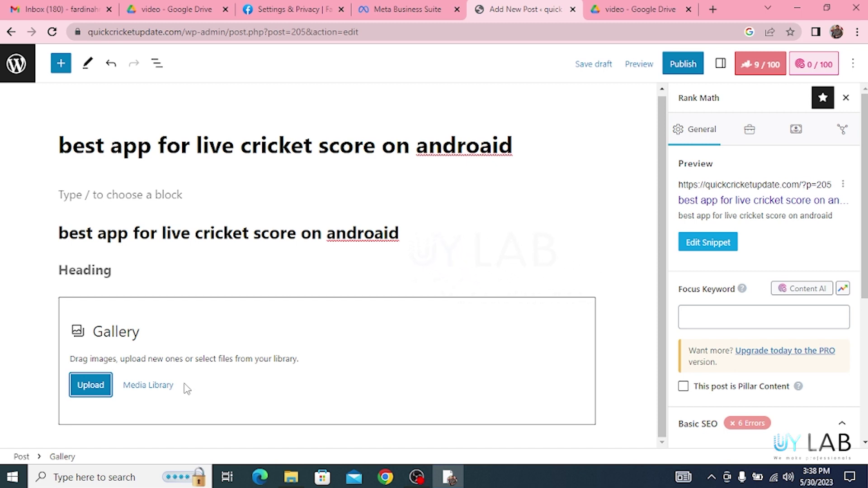
click(246, 374)
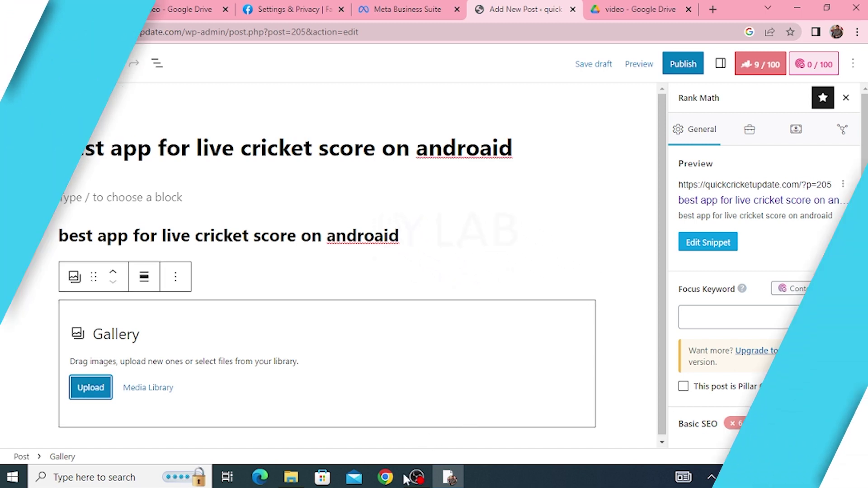